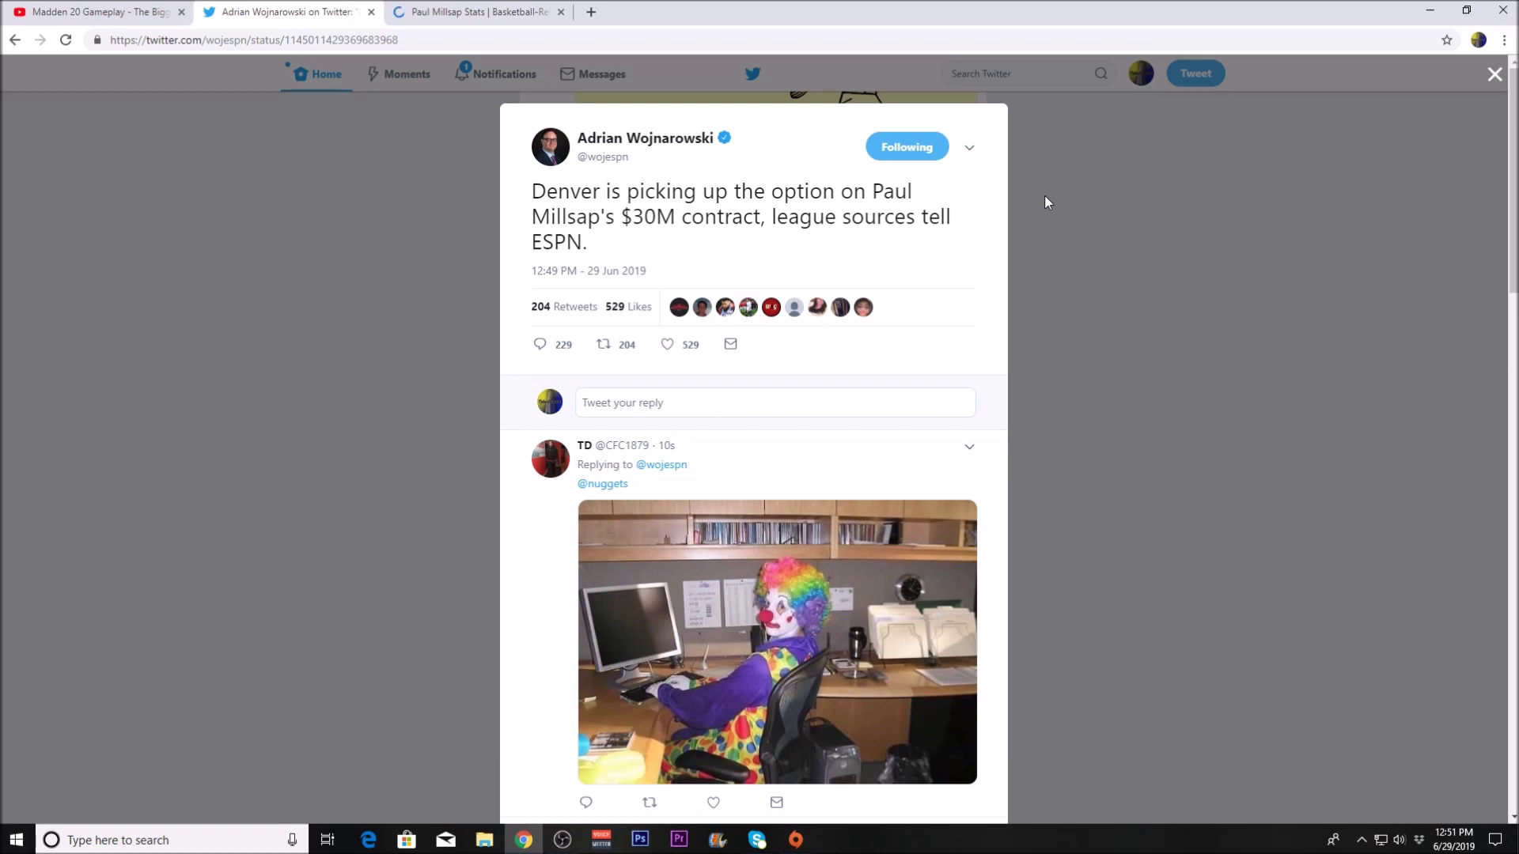
- Review Millsap's Per Game table on Basketball-Reference, then return to Wojnarowski's $30M option tweet
{"action": "left_click", "coordinate": [537, 10]}
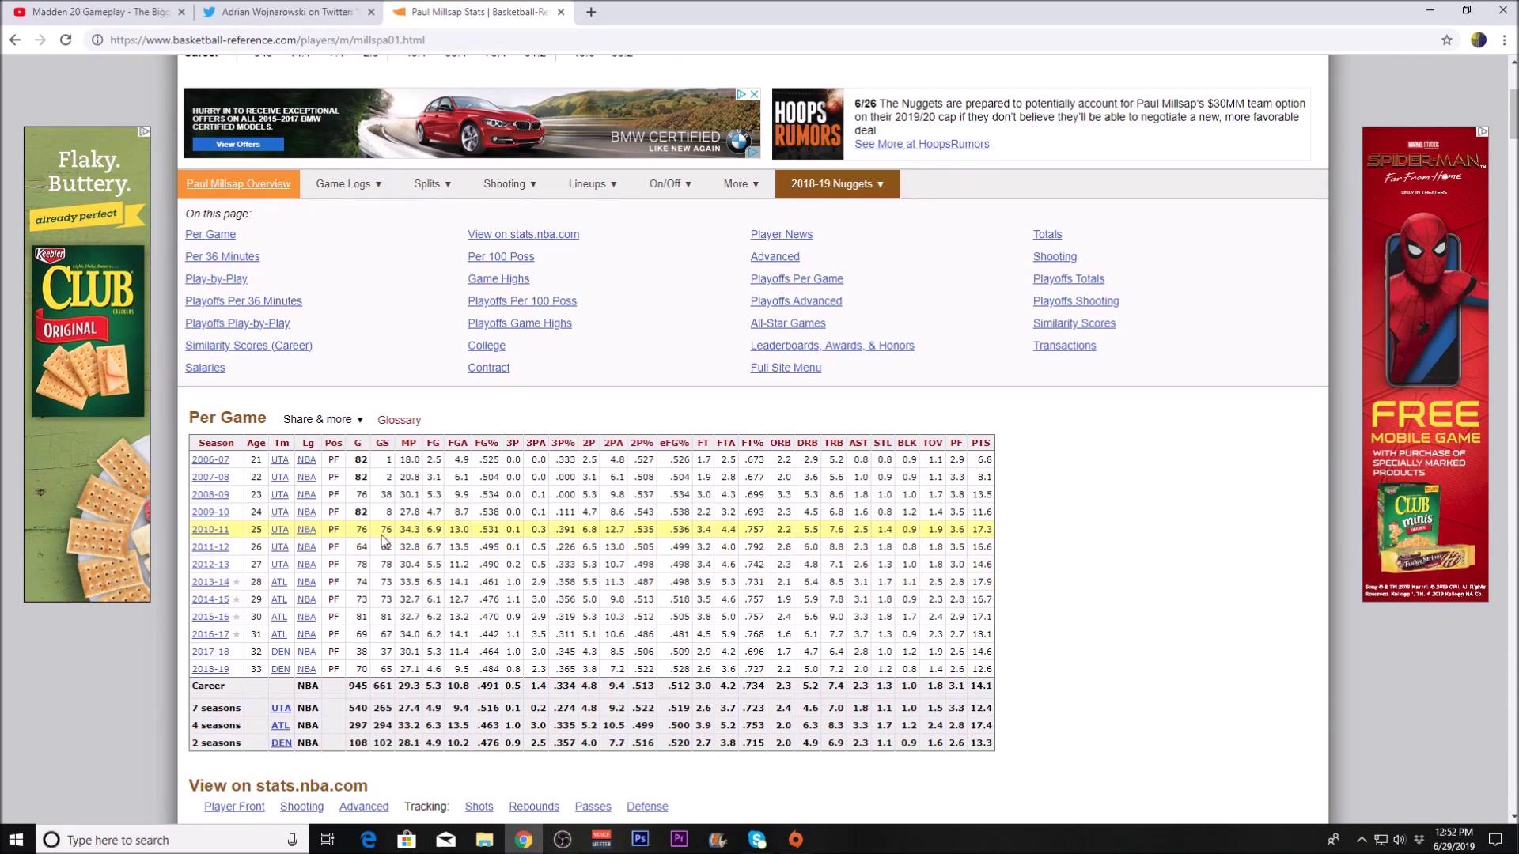
{"action": "left_click", "coordinate": [304, 15]}
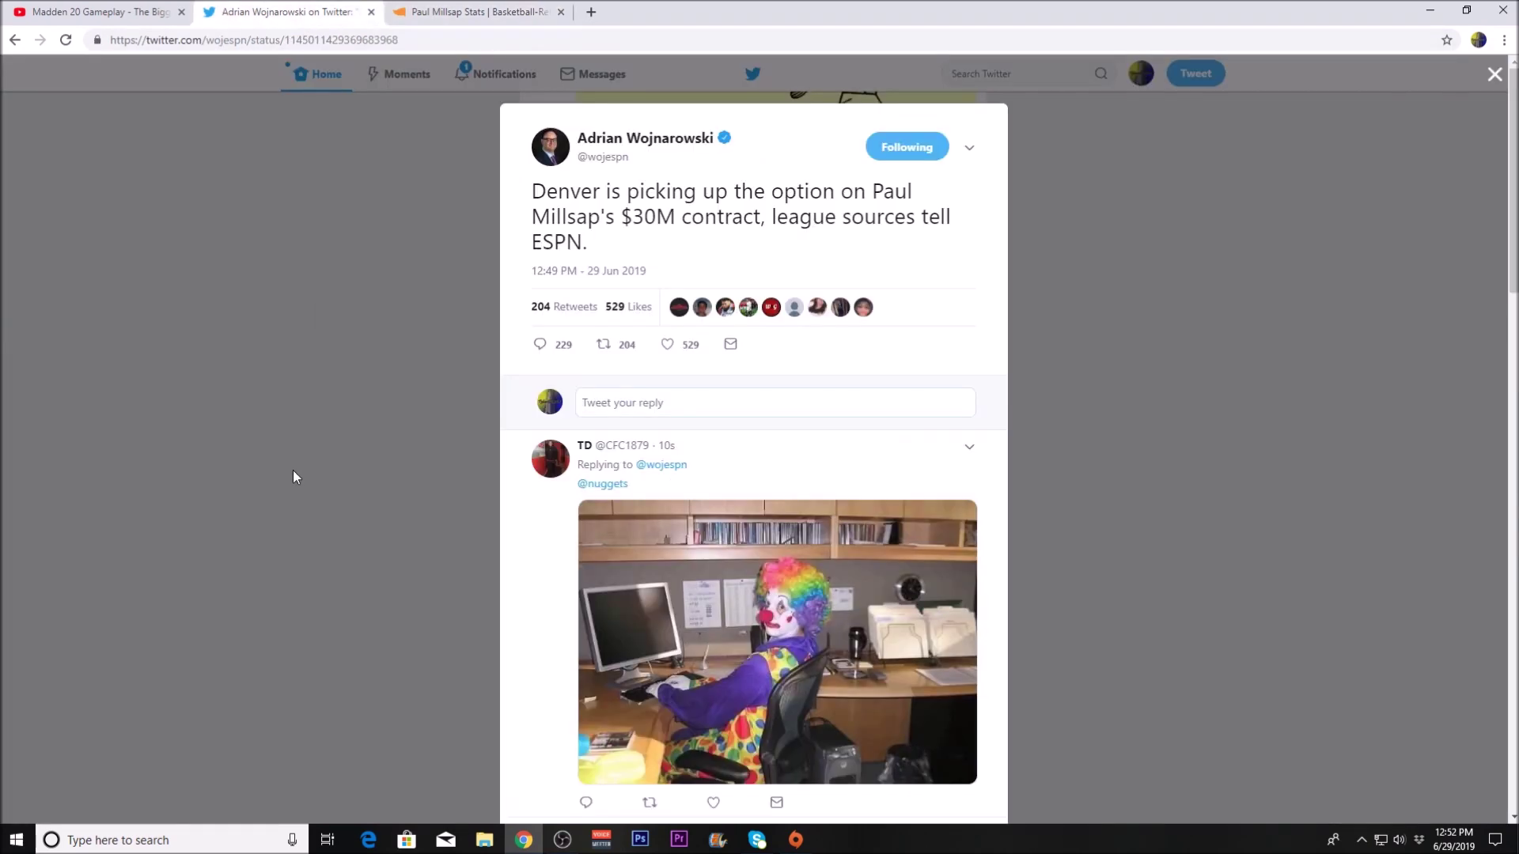